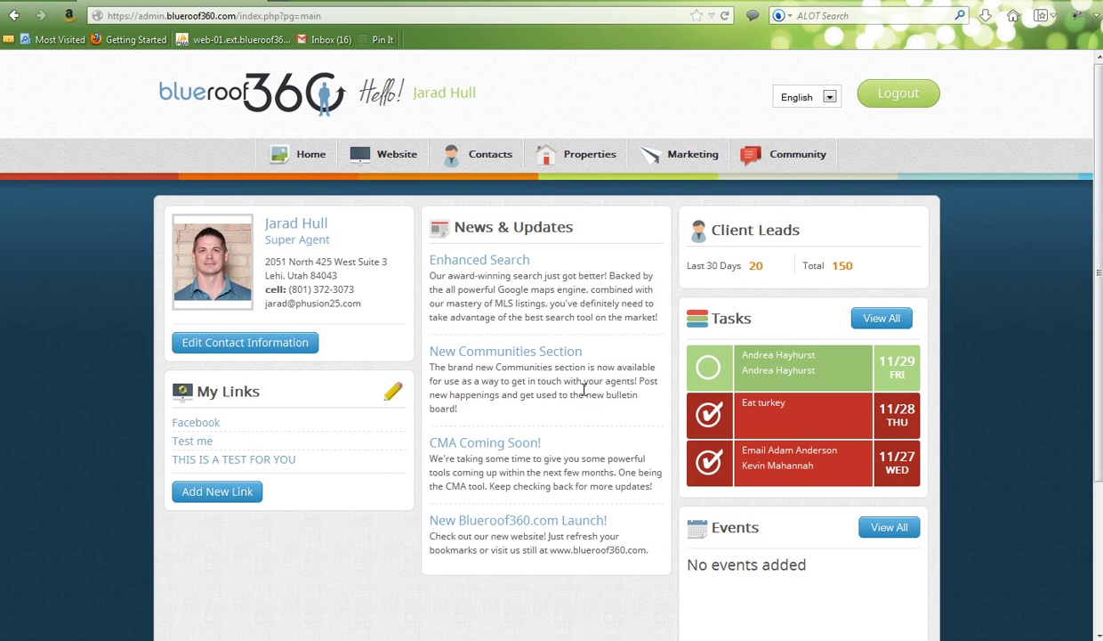
# - Open the Build Pages site map and update the Relocate folder's info, keeping Show in Navigation enabled
pyautogui.moveTo(389, 165)
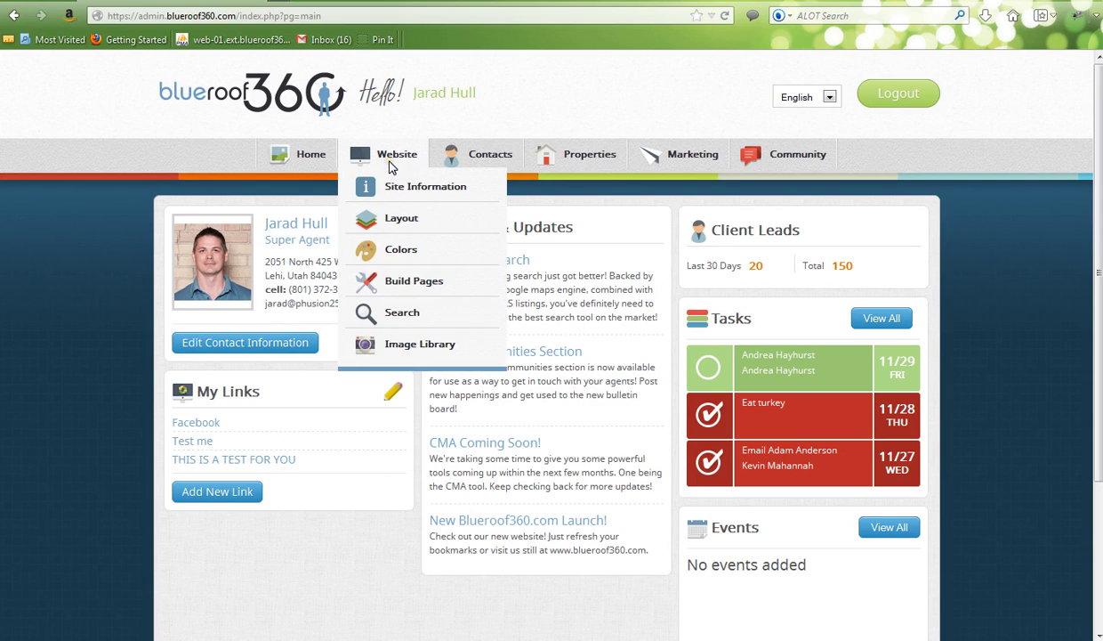
pyautogui.click(421, 283)
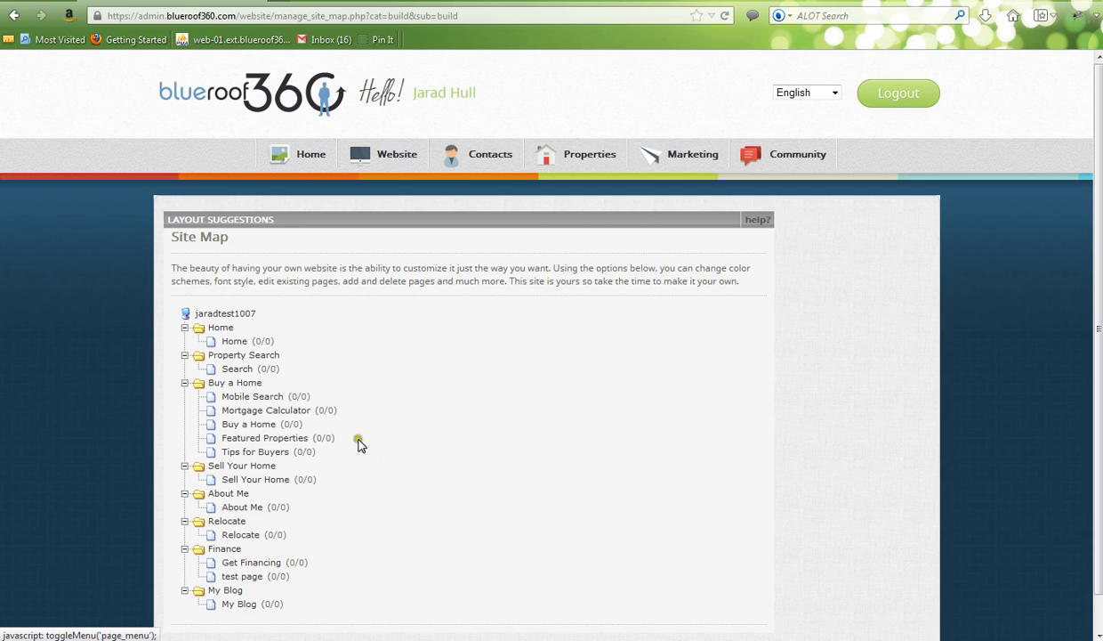
pyautogui.scroll(-1, 329, 469)
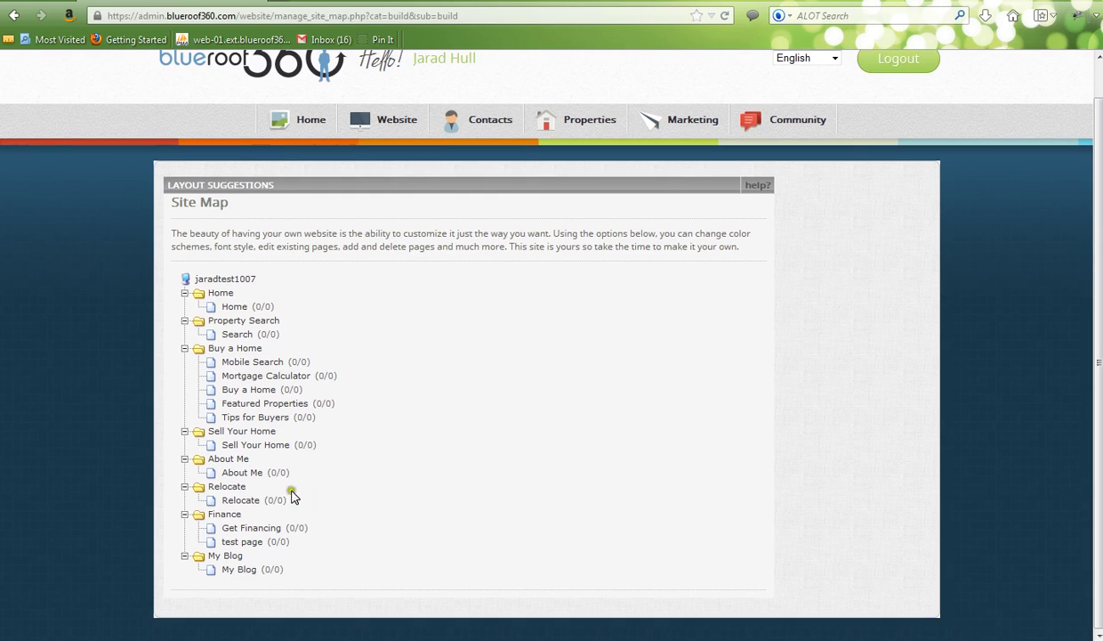
pyautogui.click(221, 488)
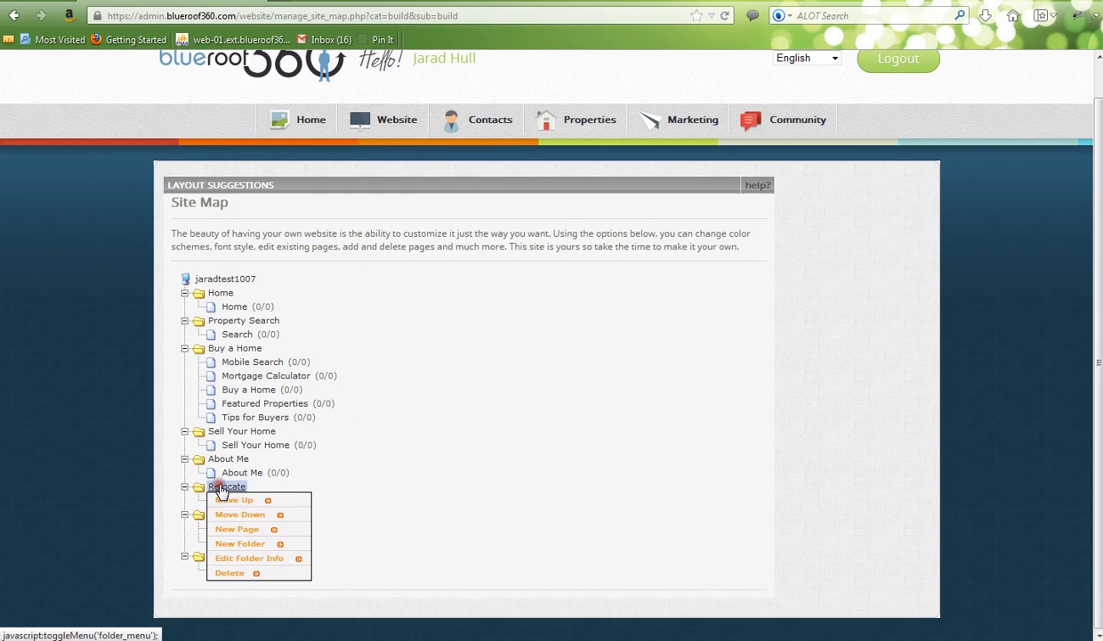
pyautogui.click(251, 558)
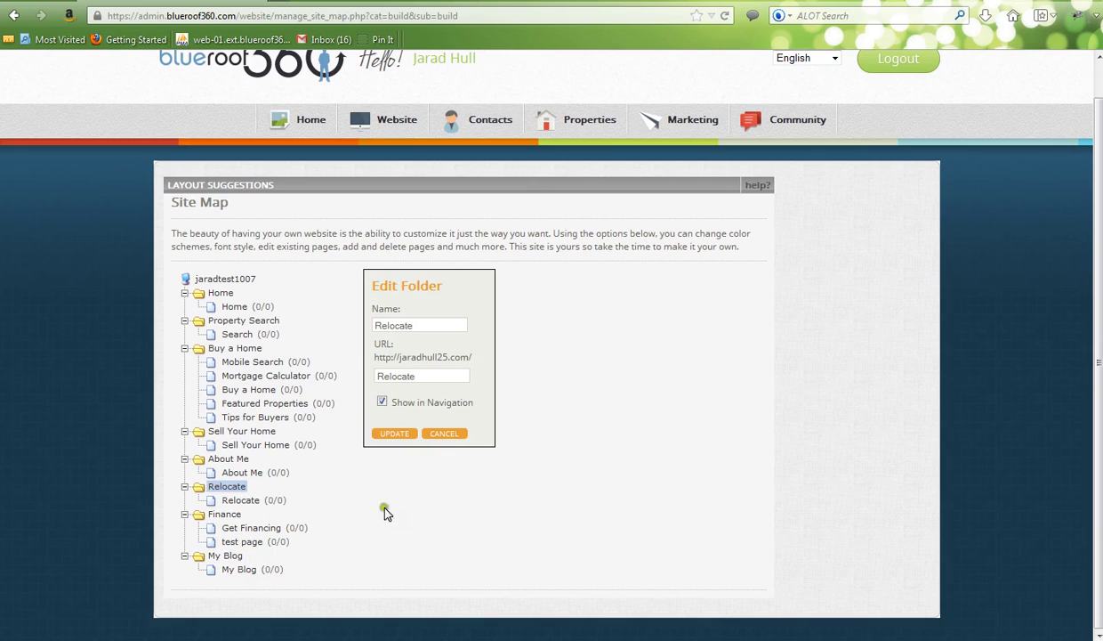
pyautogui.click(381, 403)
pyautogui.click(382, 402)
pyautogui.click(395, 435)
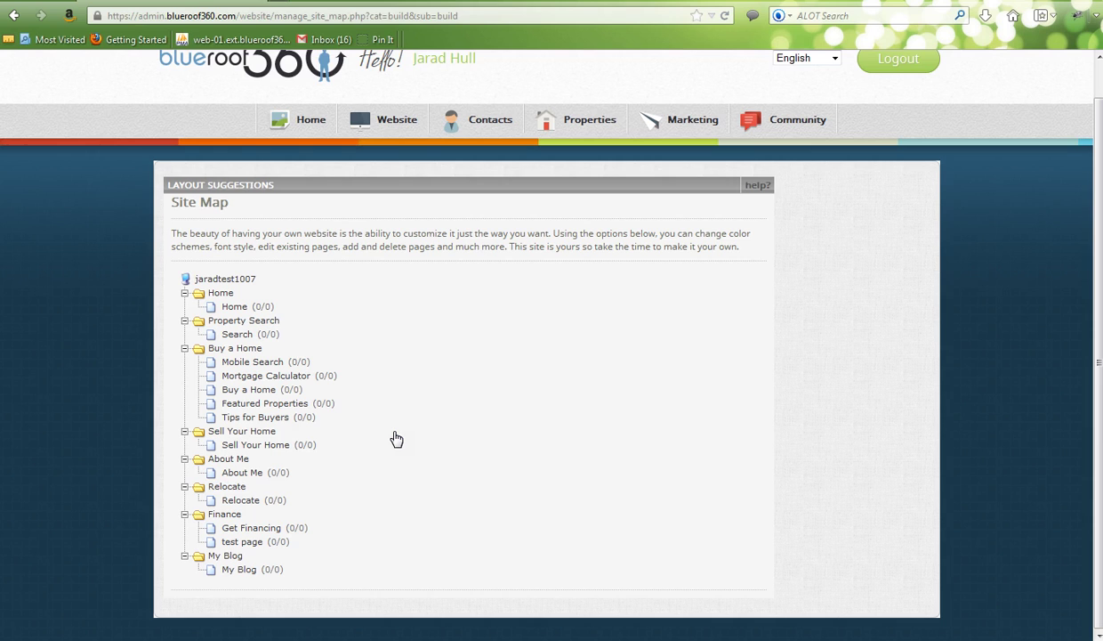
# - Create a new folder named Contact Us at the root of the site map and save it
pyautogui.scroll(1, 397, 439)
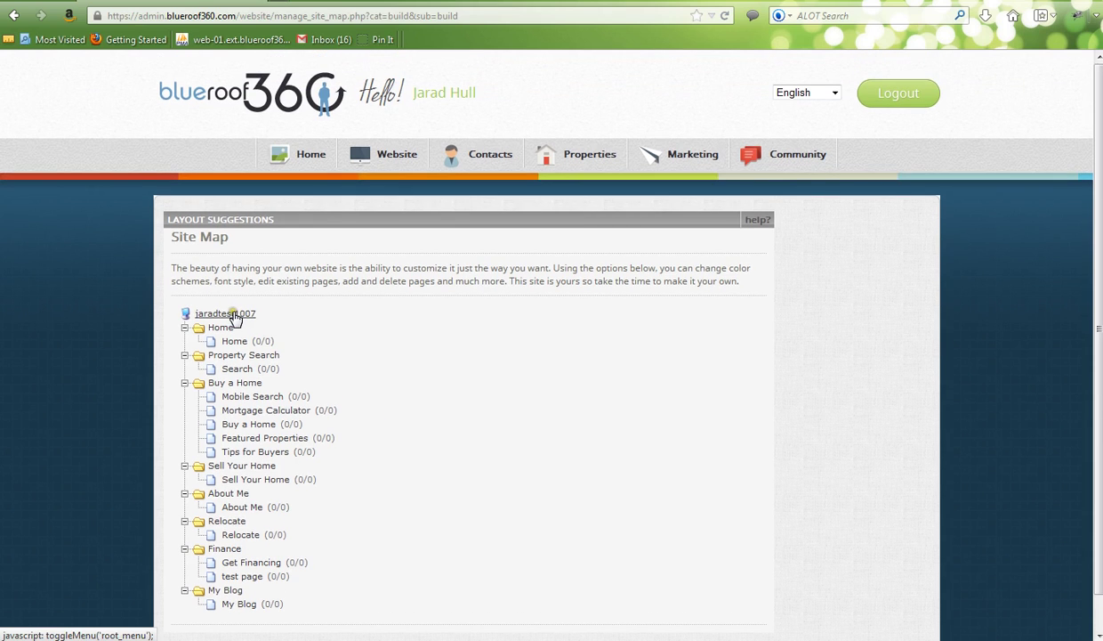
pyautogui.click(234, 315)
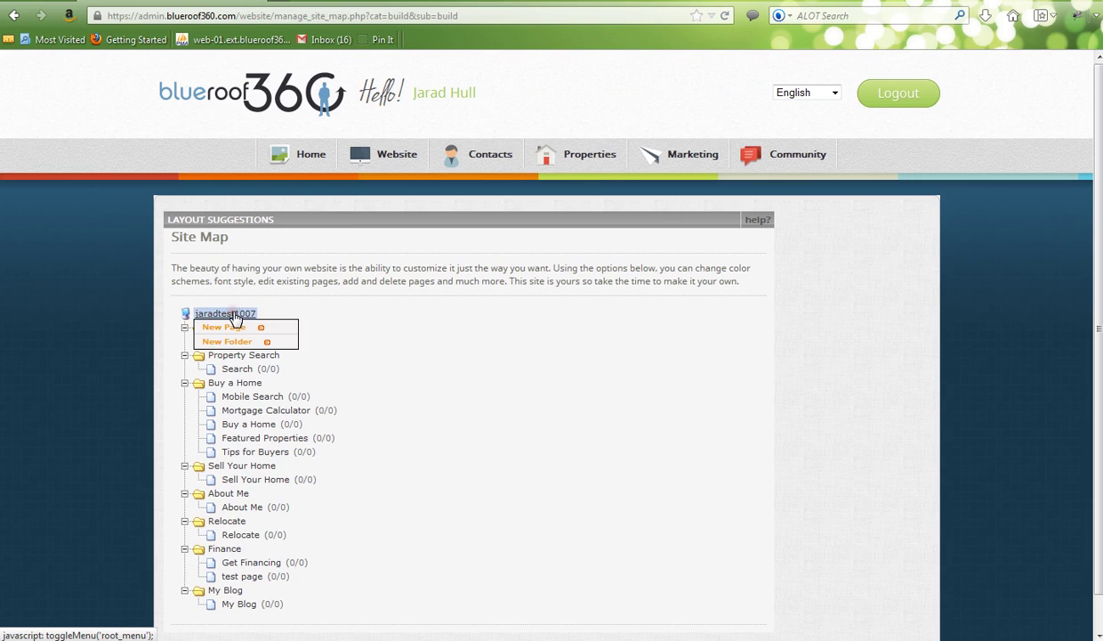
pyautogui.click(236, 343)
pyautogui.write('Contact Us')
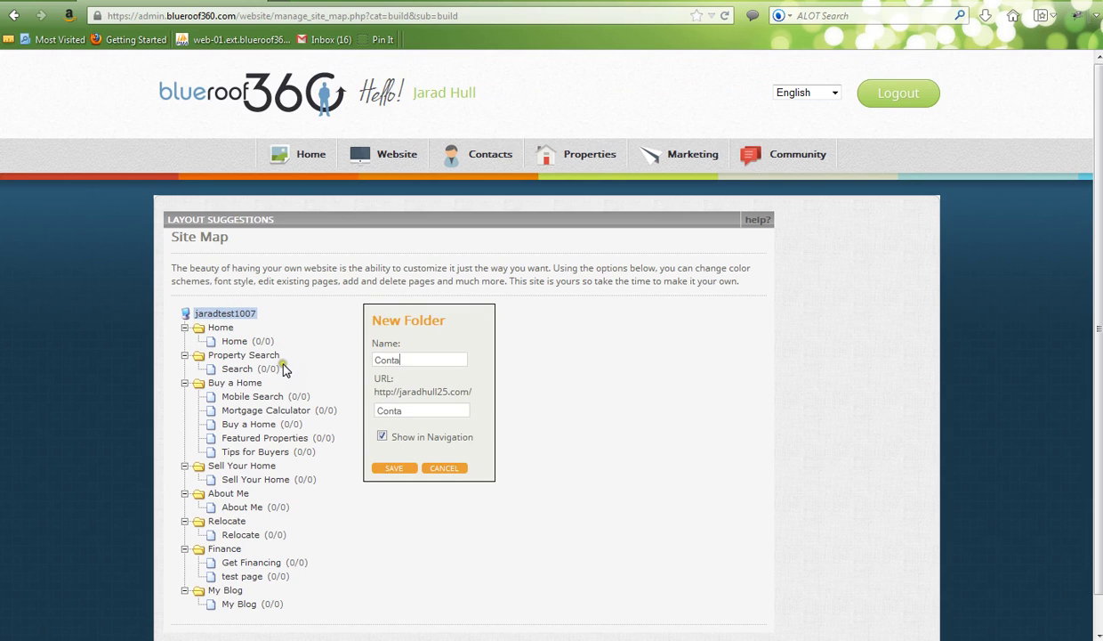
pyautogui.click(382, 436)
pyautogui.click(398, 469)
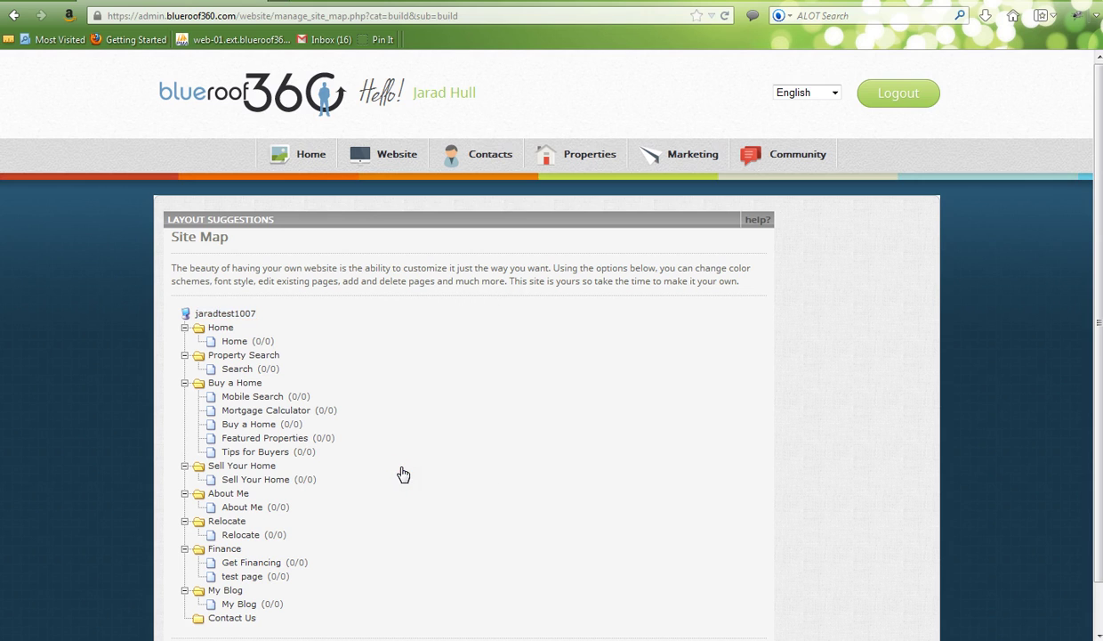
# - Start a new page inside the Contact Us folder
pyautogui.scroll(-1, 389, 463)
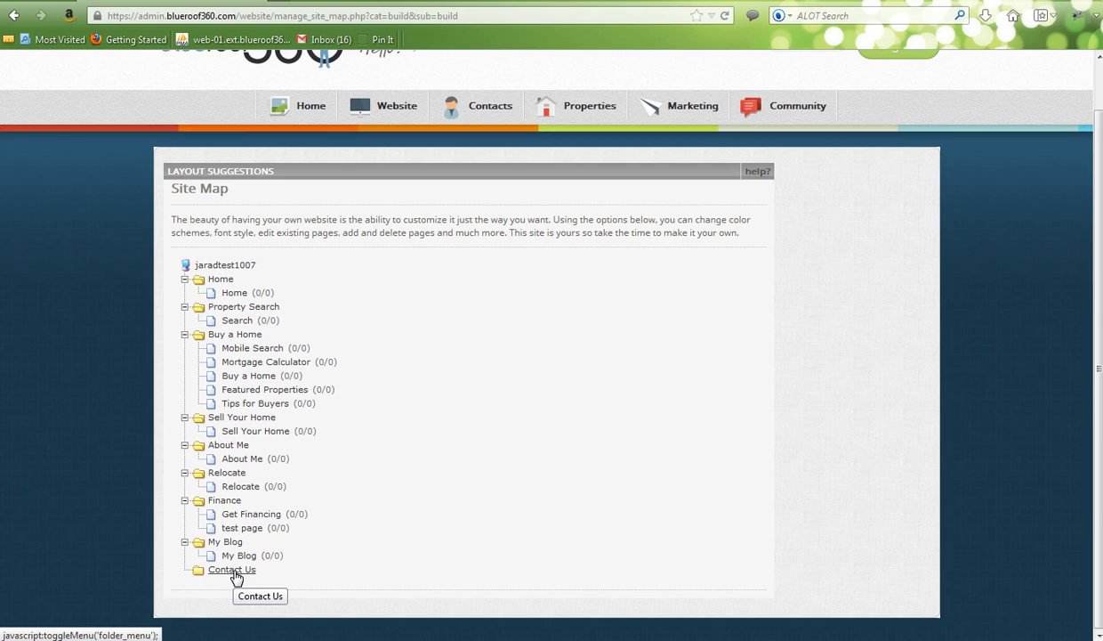
pyautogui.click(233, 571)
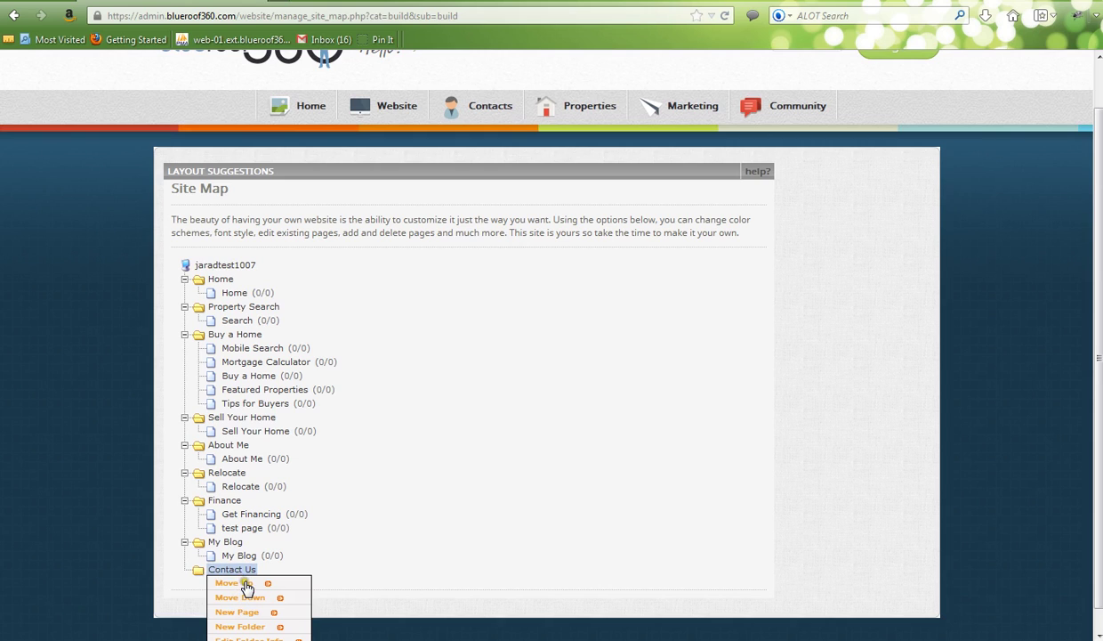
pyautogui.click(243, 597)
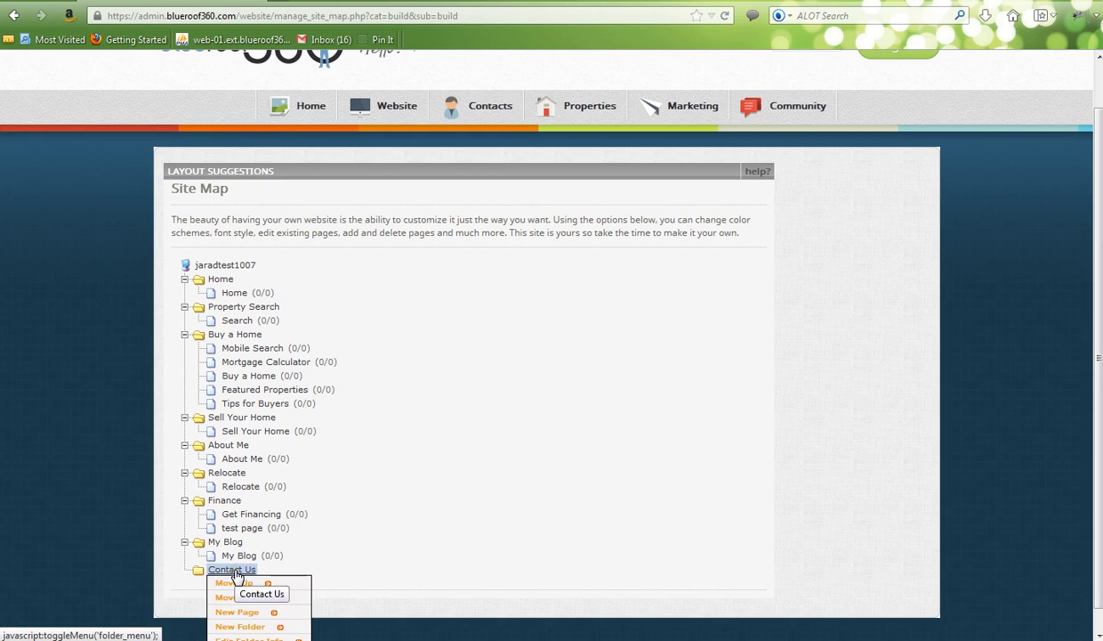
pyautogui.click(235, 572)
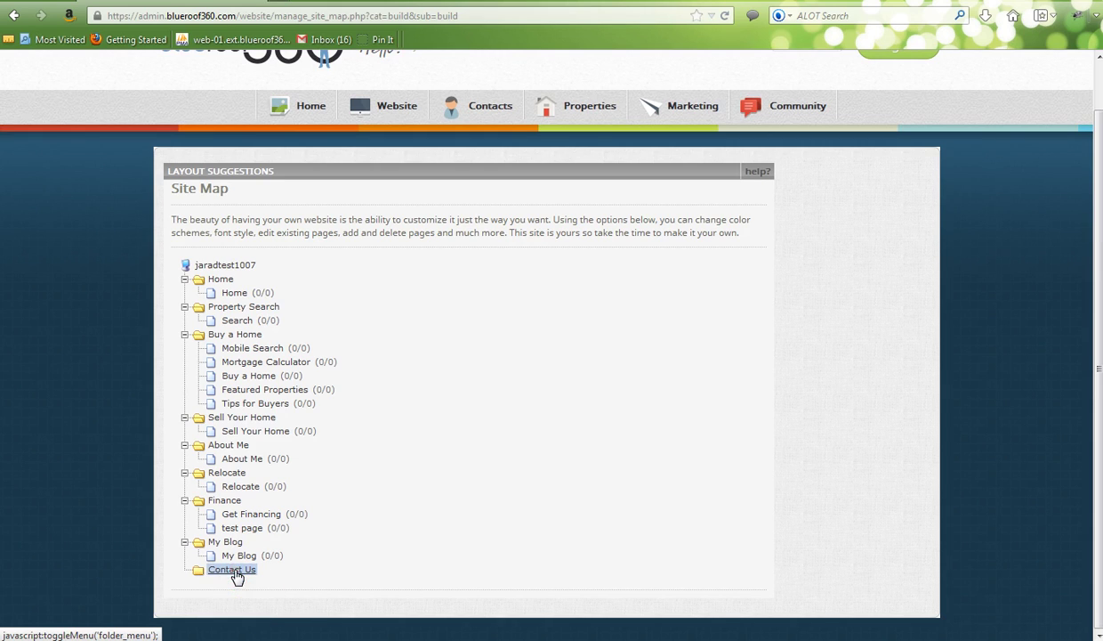
pyautogui.click(235, 572)
pyautogui.scroll(-1, 235, 574)
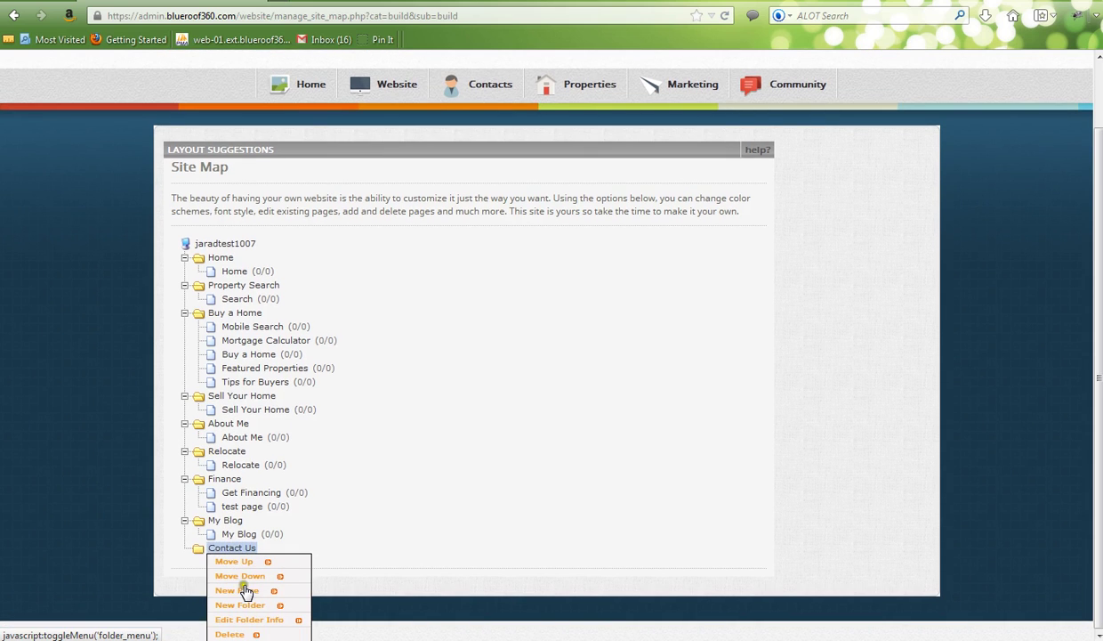
pyautogui.click(240, 590)
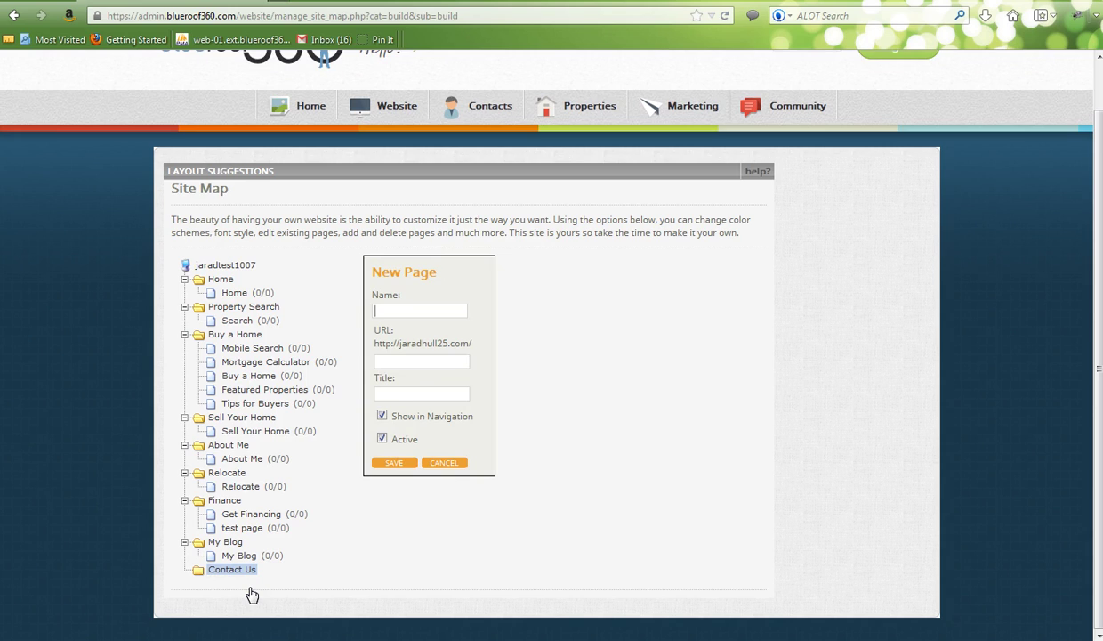
# - Enter Contact Us as both the name and the title of the new page, go over its navigation and active options, and save it
pyautogui.write('Contact Us')
pyautogui.click(428, 395)
pyautogui.write('Contact Us')
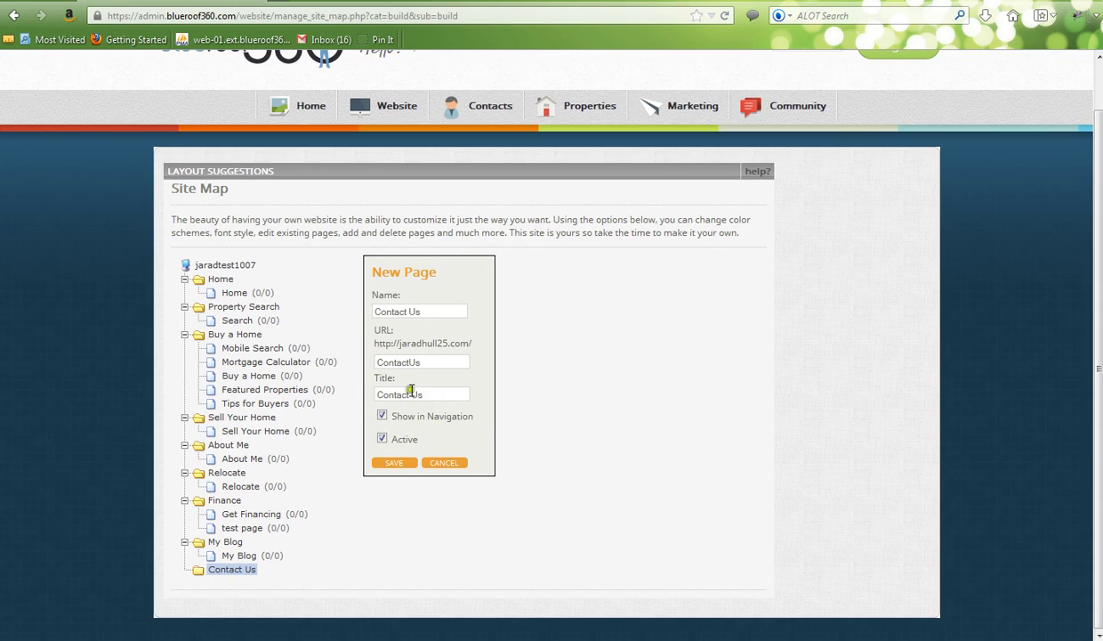
pyautogui.click(383, 416)
pyautogui.click(381, 438)
pyautogui.click(382, 440)
pyautogui.click(399, 461)
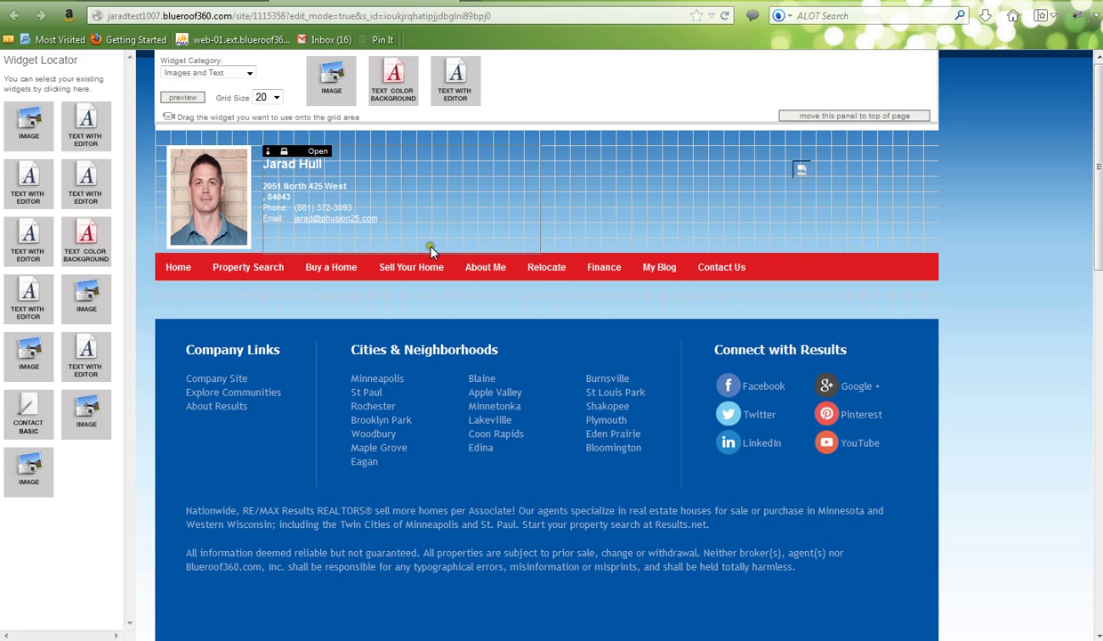
# - Place an Image widget in the header area of the Contact Us page, beside the agent's contact details, and return to the site map
pyautogui.click(338, 80)
pyautogui.moveTo(339, 80); pyautogui.dragTo(512, 174)
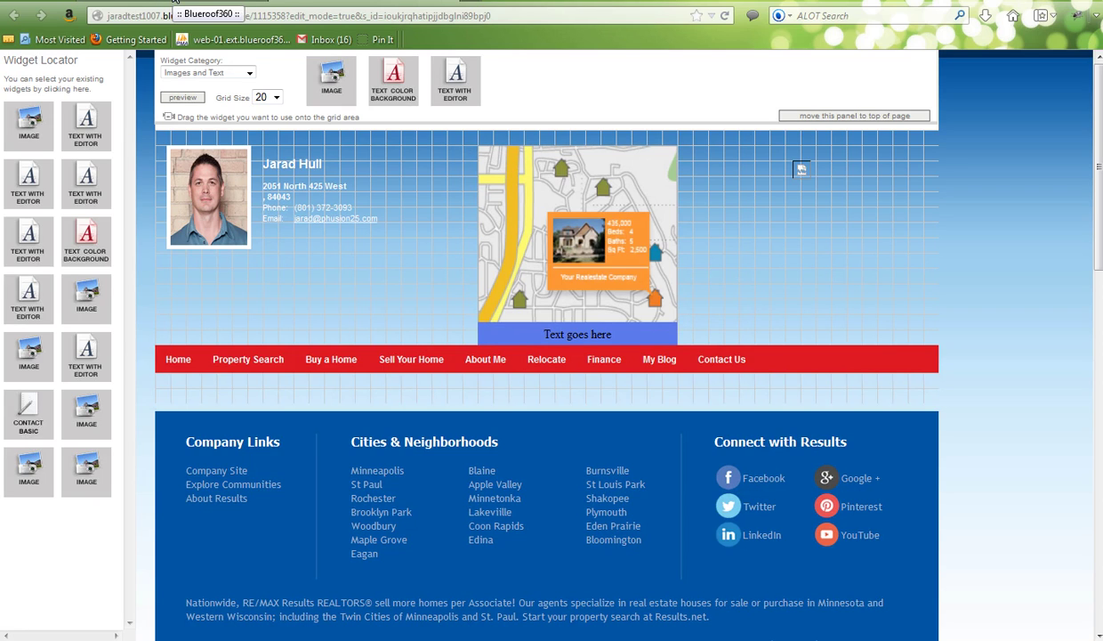
pyautogui.click(175, 2)
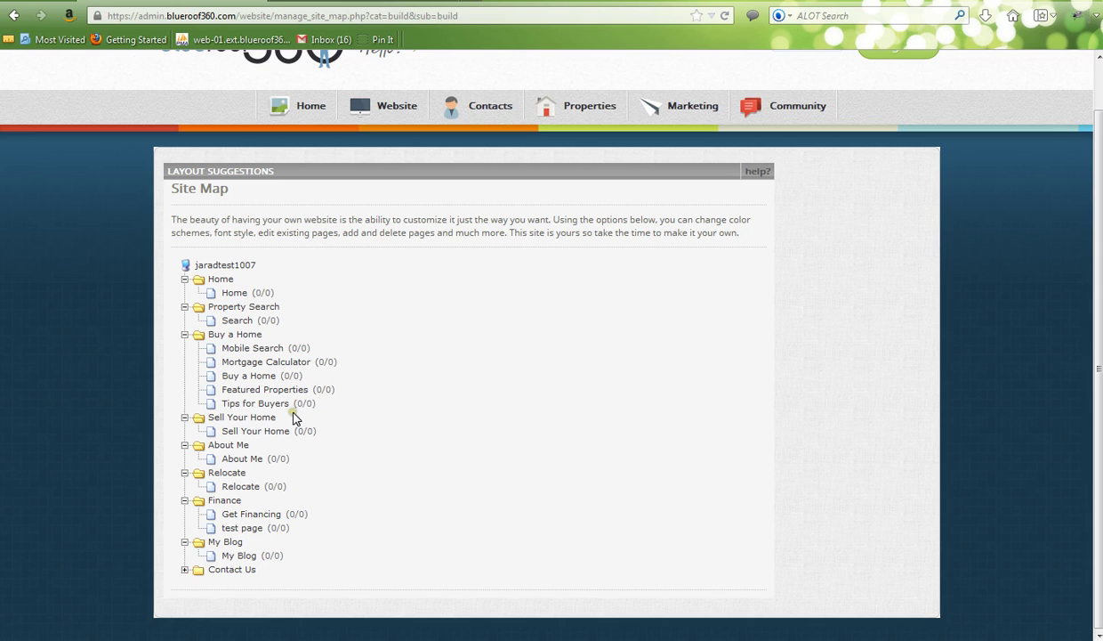
# - Expand the Contact Us folder, view its Contact Us page on the website and return to the site map
pyautogui.click(185, 570)
pyautogui.scroll(-1, 378, 569)
pyautogui.click(257, 570)
pyautogui.scroll(-2, 258, 574)
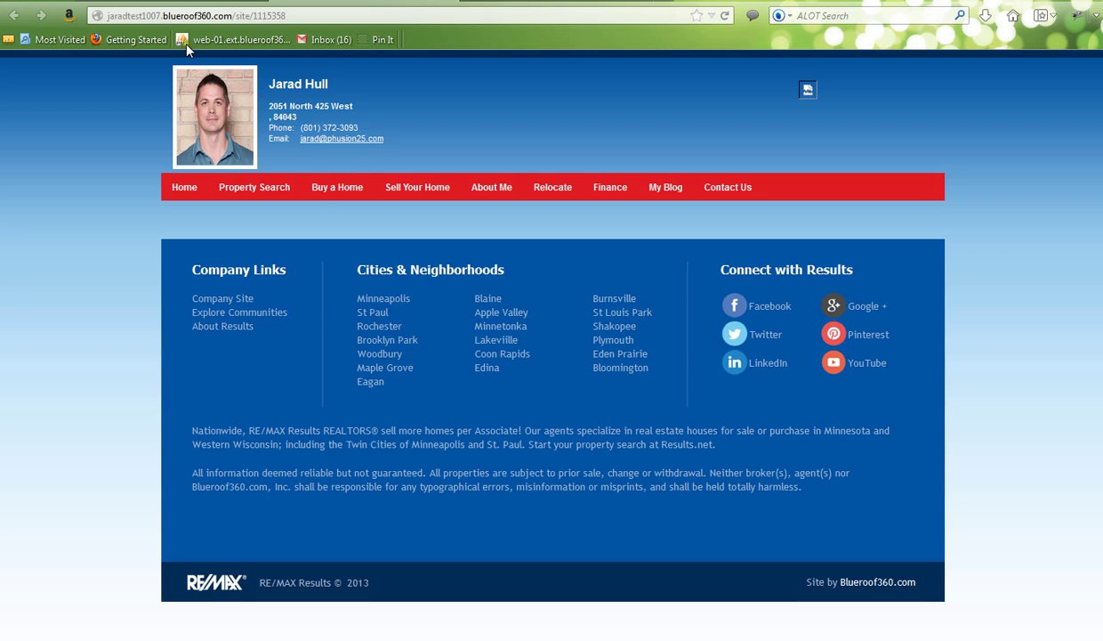
pyautogui.click(178, 2)
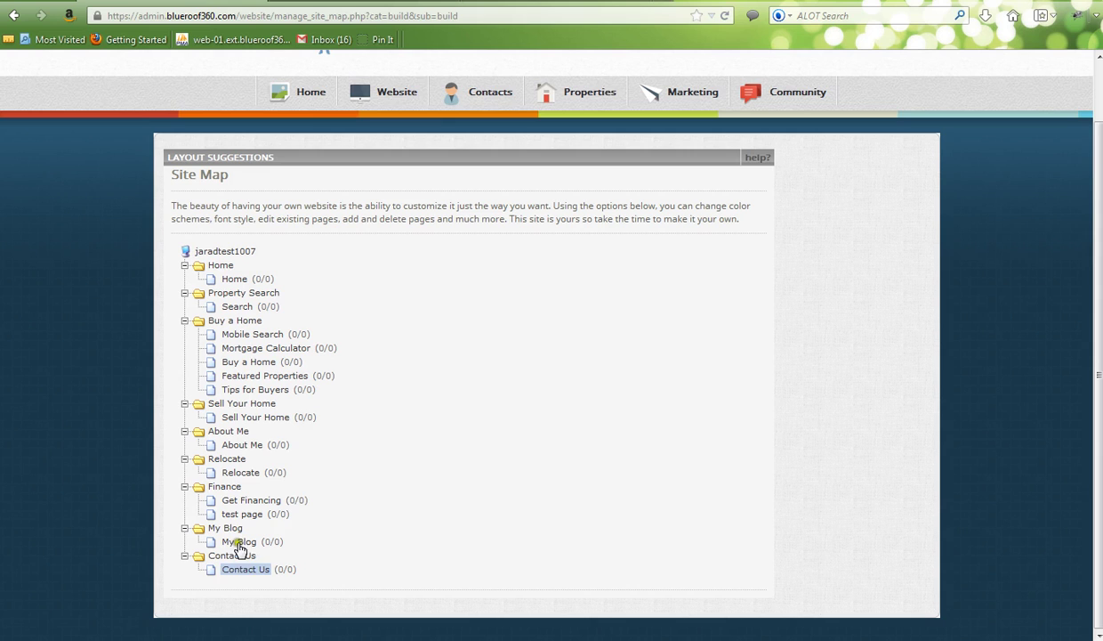
# - Review the page info of the Contact Us page, including its title, and leave without saving
pyautogui.click(248, 570)
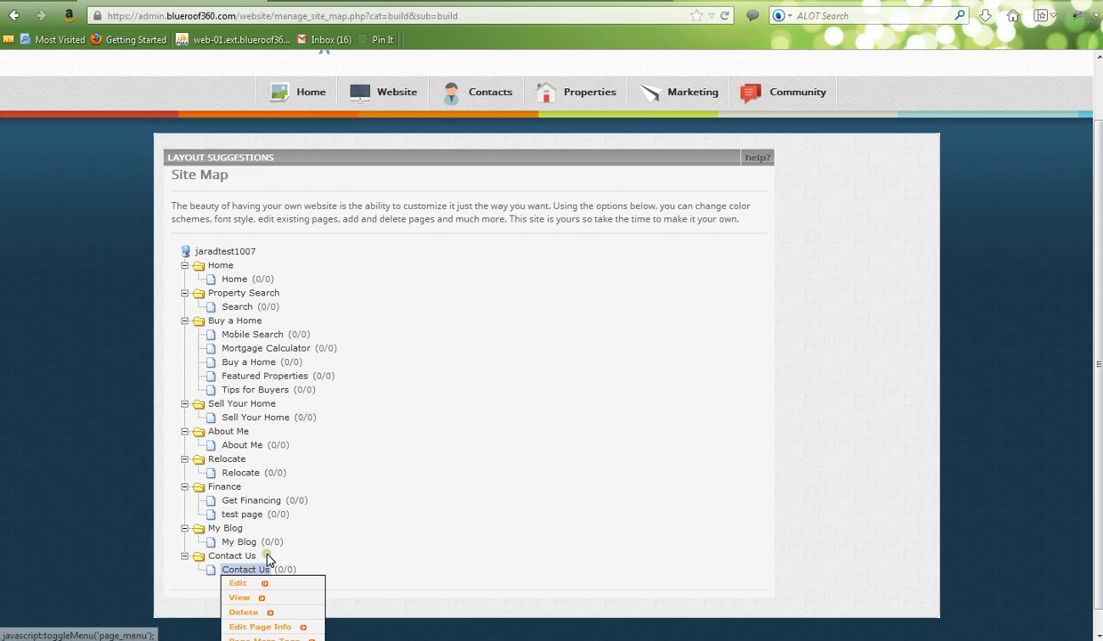
pyautogui.scroll(-1, 258, 570)
pyautogui.click(263, 607)
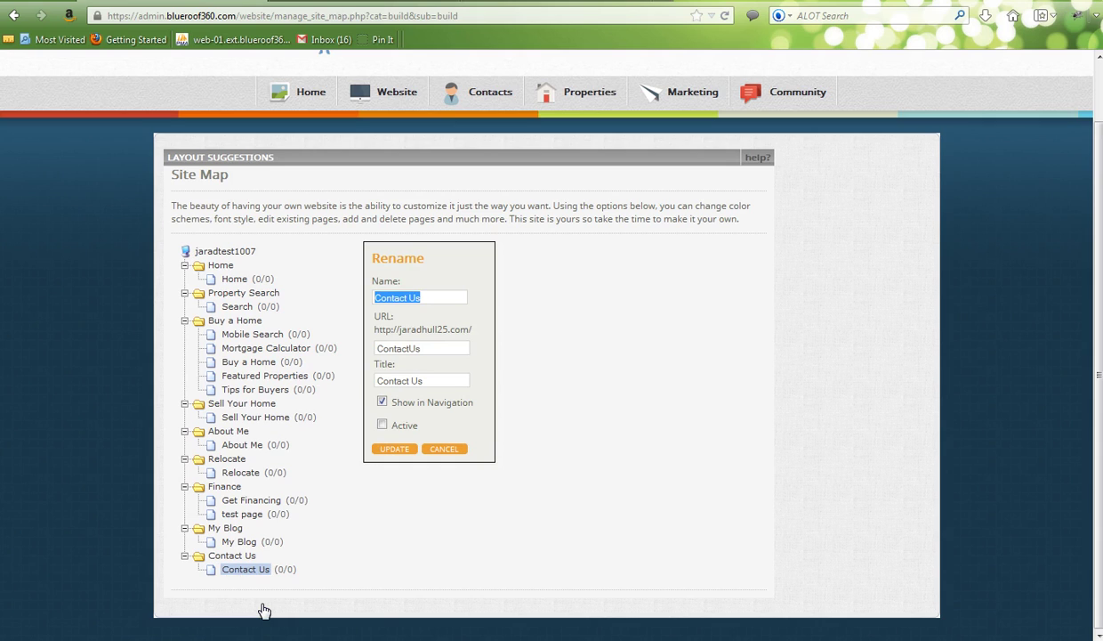
pyautogui.click(428, 381)
pyautogui.click(443, 449)
# - Review the meta keywords and meta description fields of the Contact Us page and leave them without saving
pyautogui.click(247, 577)
pyautogui.click(247, 572)
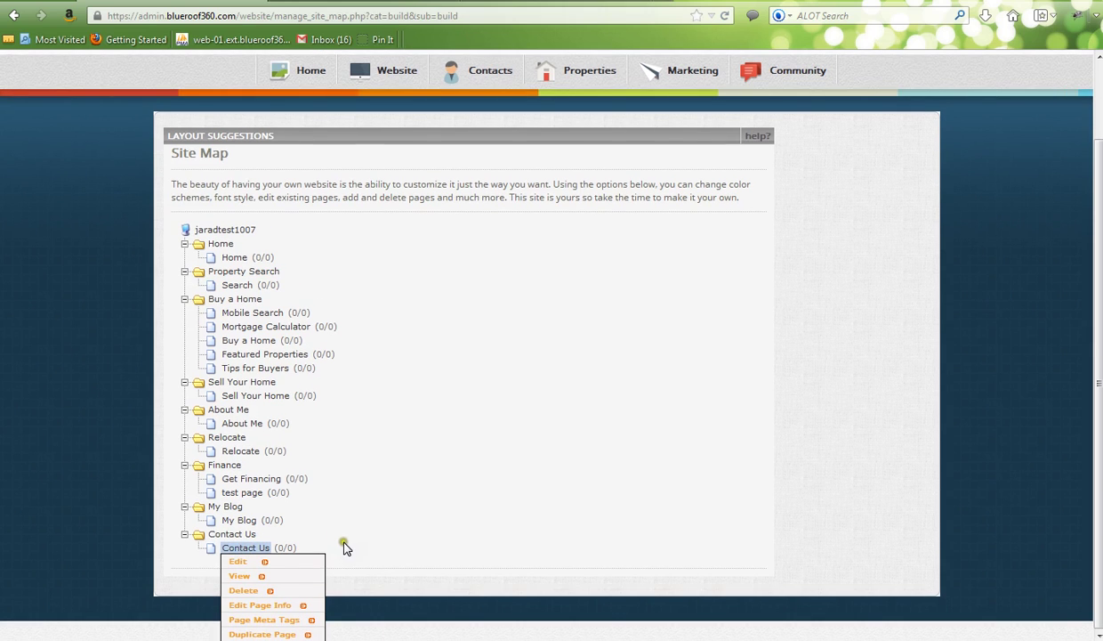
pyautogui.click(272, 621)
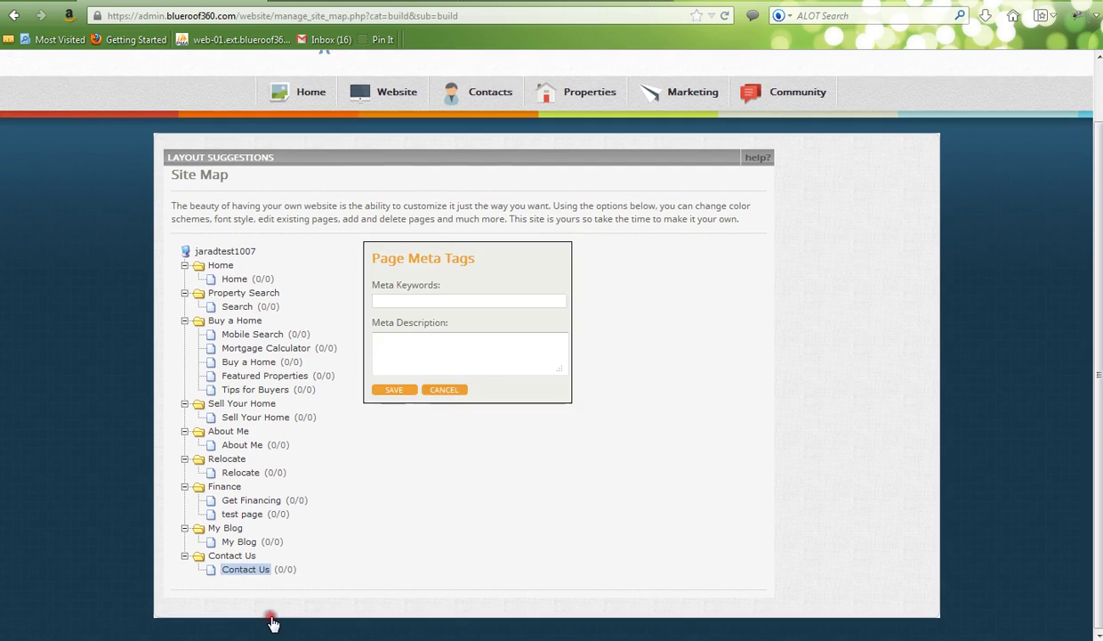
pyautogui.click(415, 300)
pyautogui.click(420, 349)
pyautogui.click(397, 392)
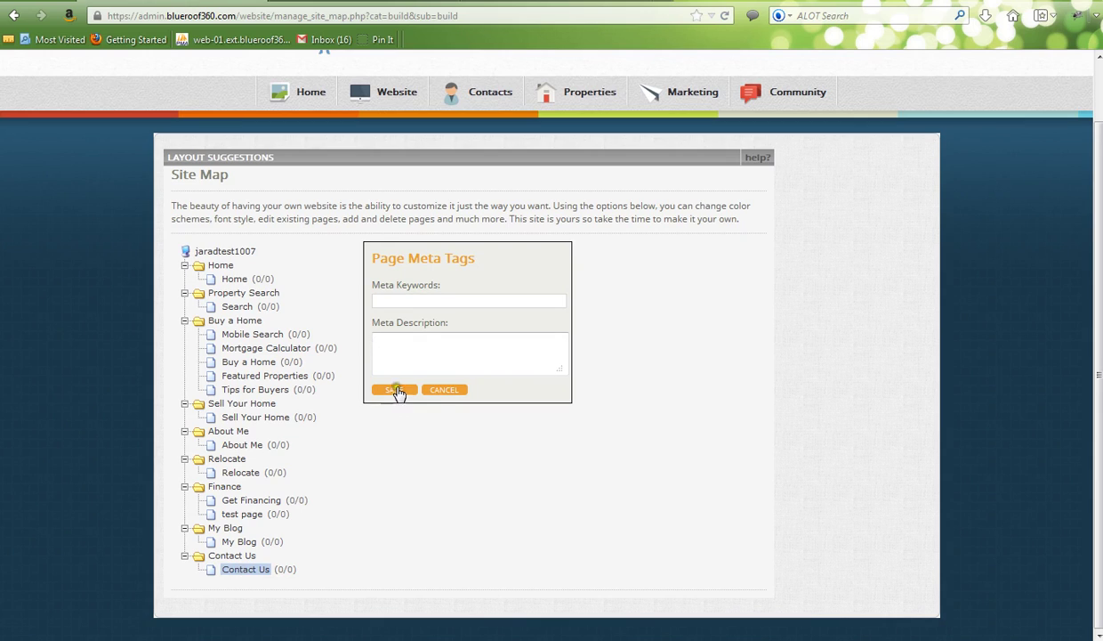
pyautogui.click(444, 390)
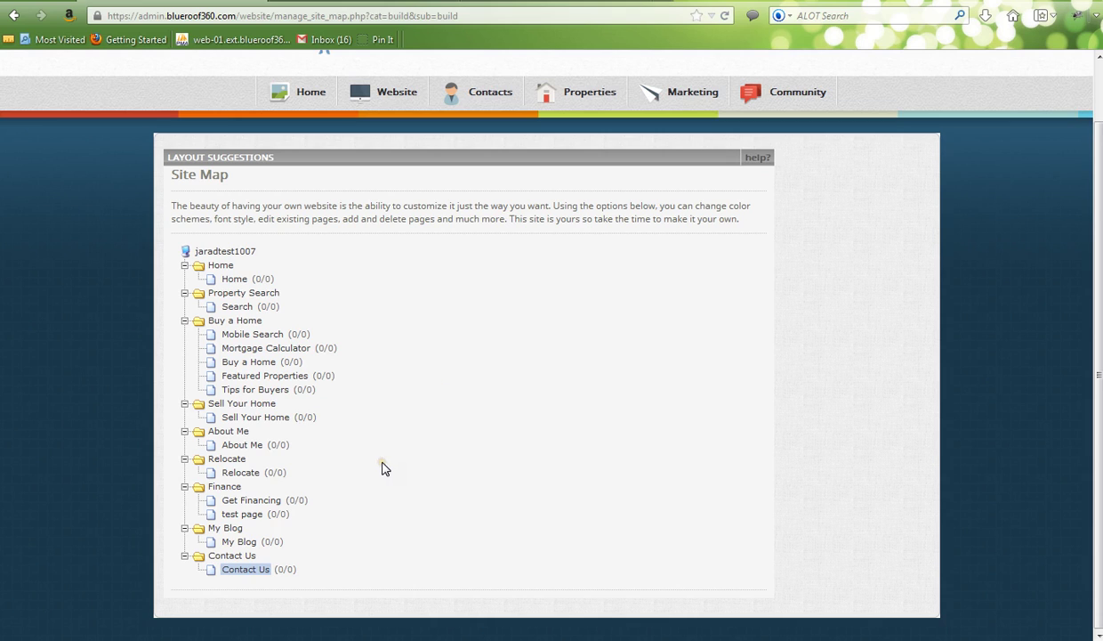
# - Duplicate the About Me page as a new page with the name Contact and the title Contact
pyautogui.click(246, 445)
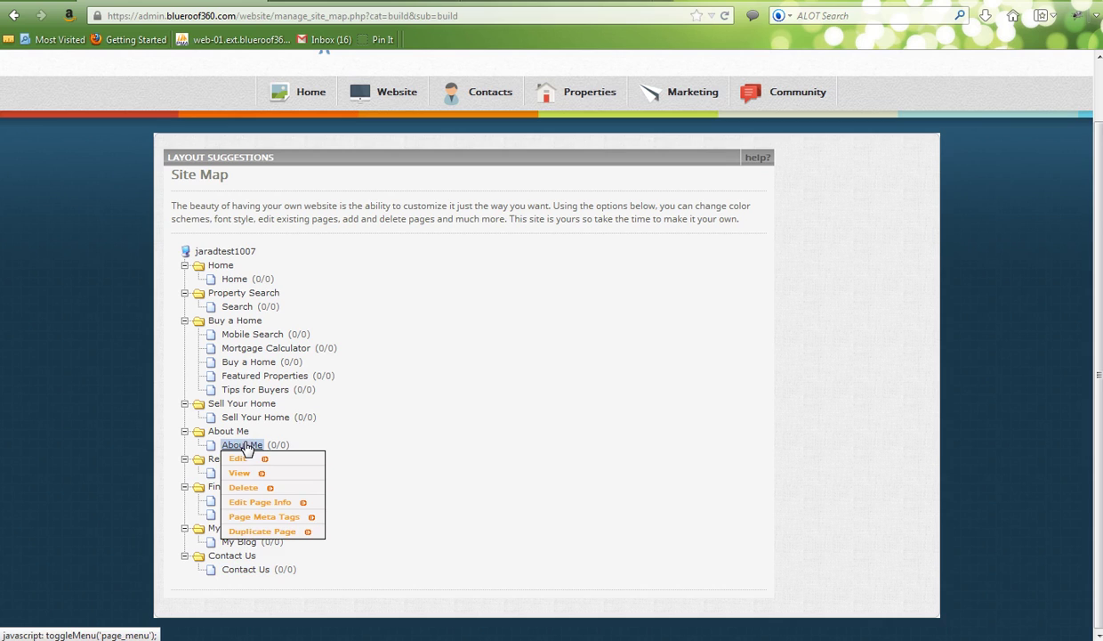
pyautogui.click(270, 531)
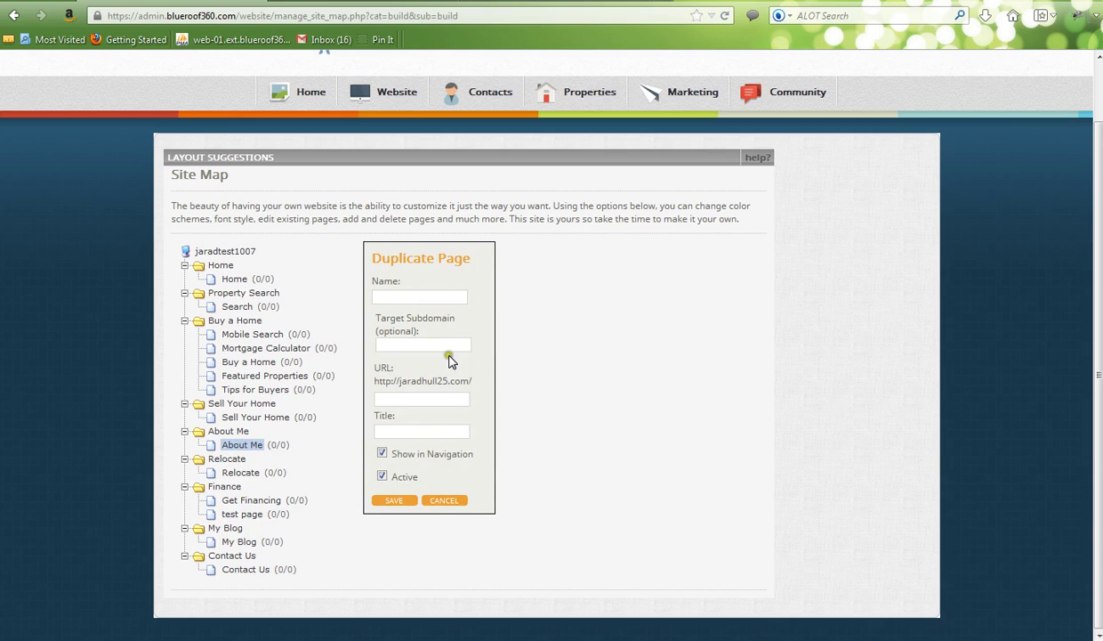
pyautogui.click(433, 296)
pyautogui.write('Contact')
pyautogui.click(413, 346)
pyautogui.click(403, 431)
pyautogui.write('Contact')
pyautogui.click(382, 478)
pyautogui.click(397, 501)
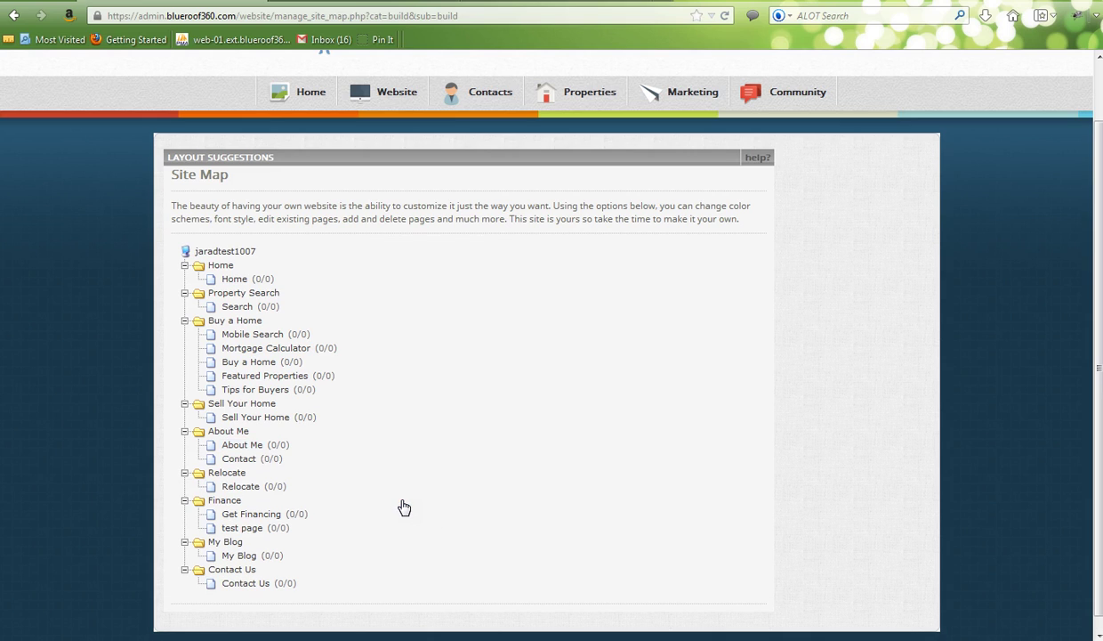
# - Delete the Contact Us page from the Contact Us folder
pyautogui.click(241, 460)
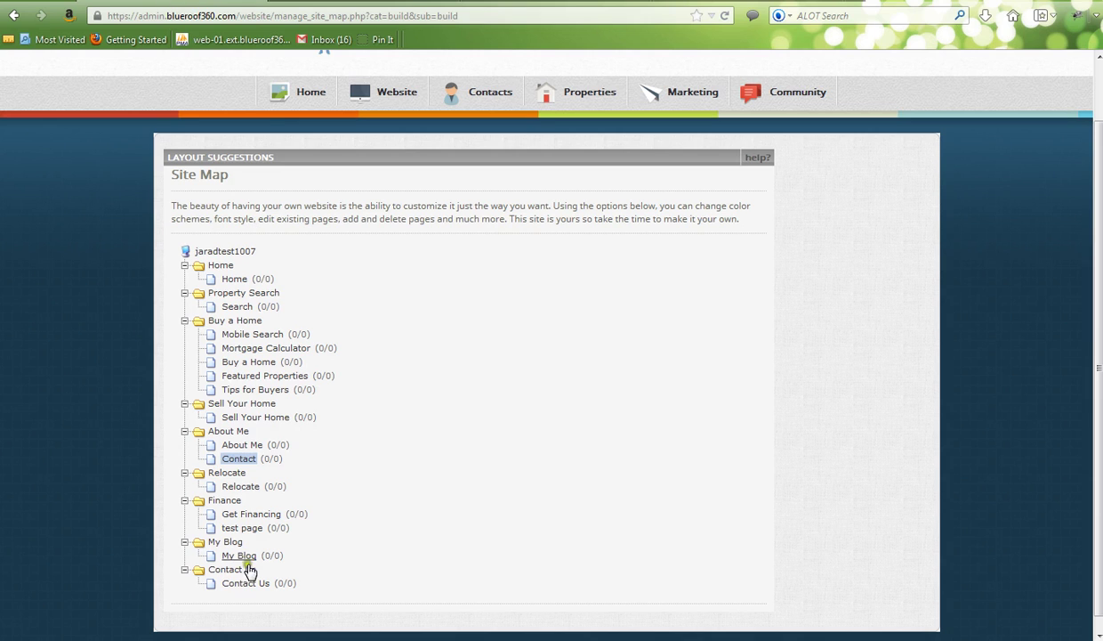
pyautogui.click(245, 585)
pyautogui.scroll(-1, 248, 589)
pyautogui.click(255, 592)
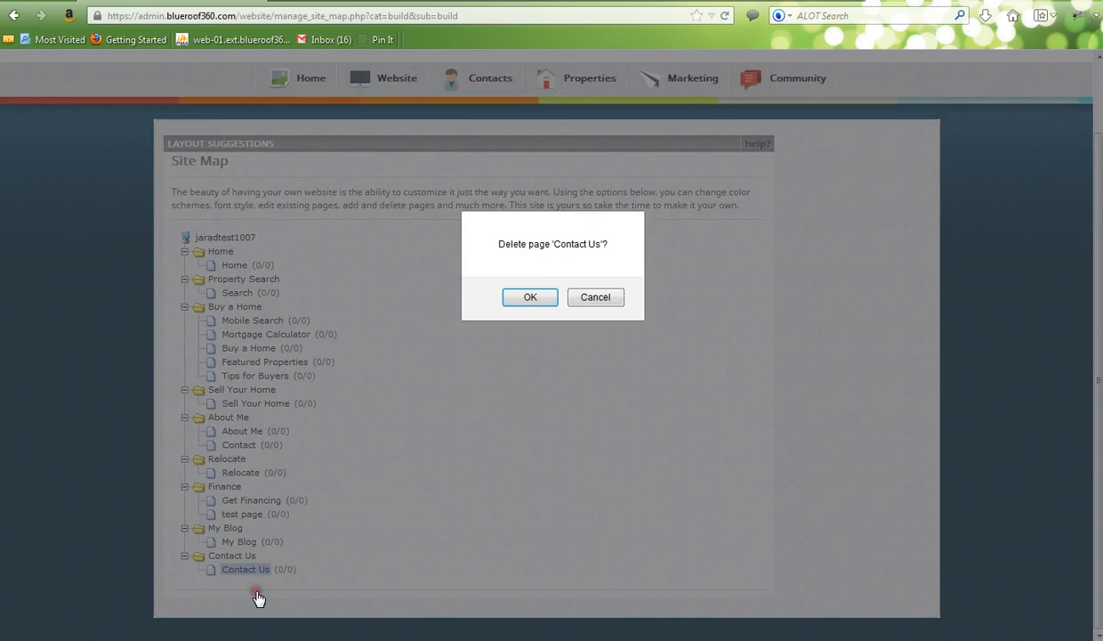
pyautogui.click(541, 298)
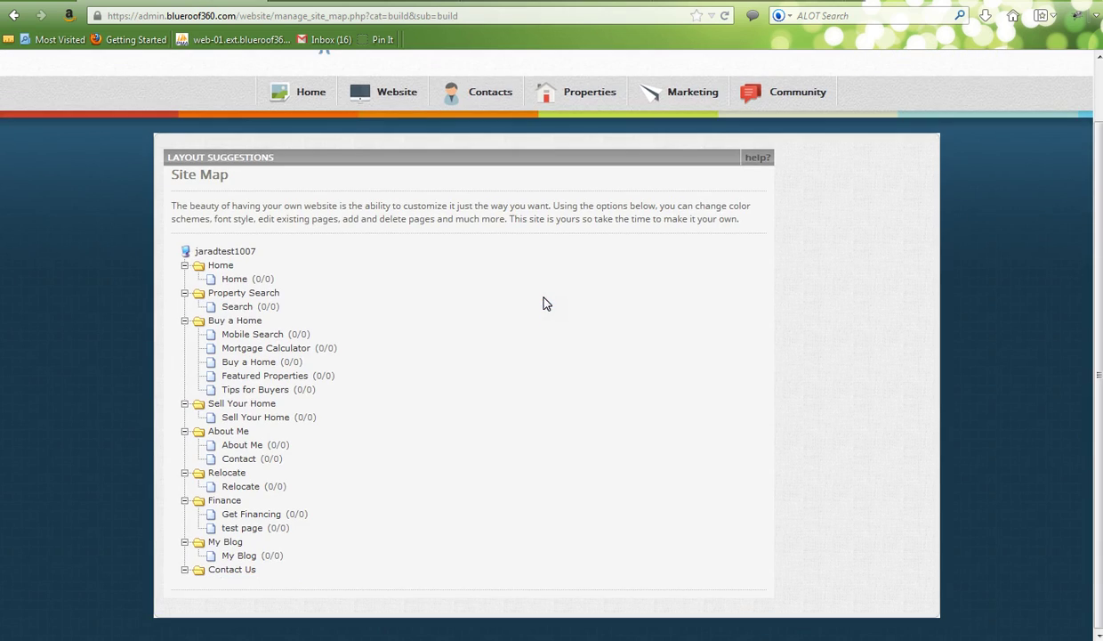
# - Delete the Contact Us folder from the site map
pyautogui.click(231, 571)
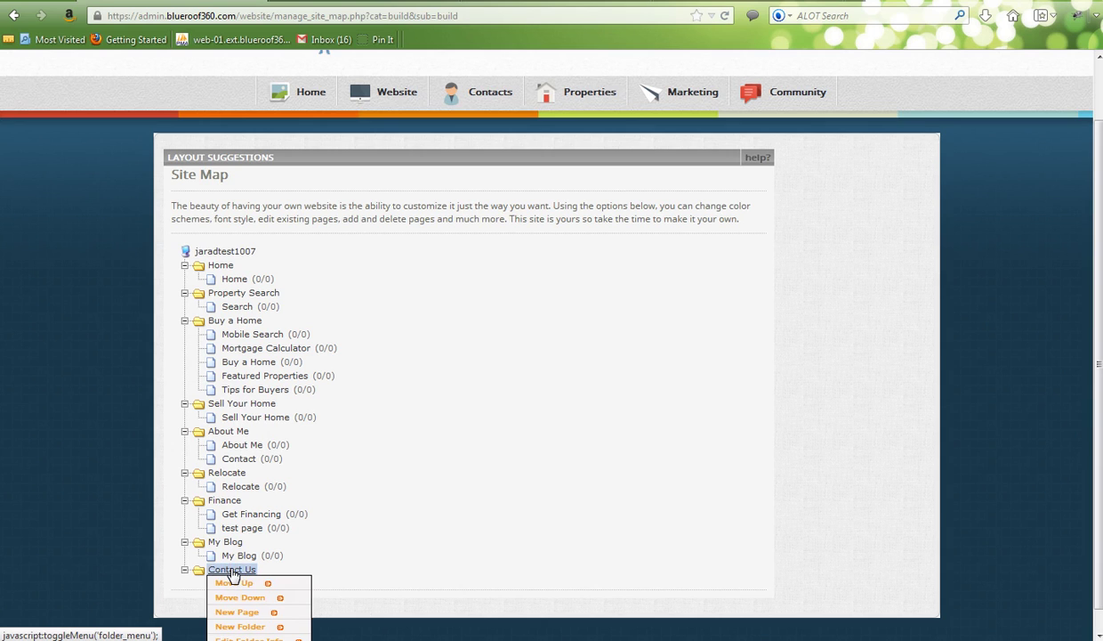
pyautogui.scroll(-1, 231, 574)
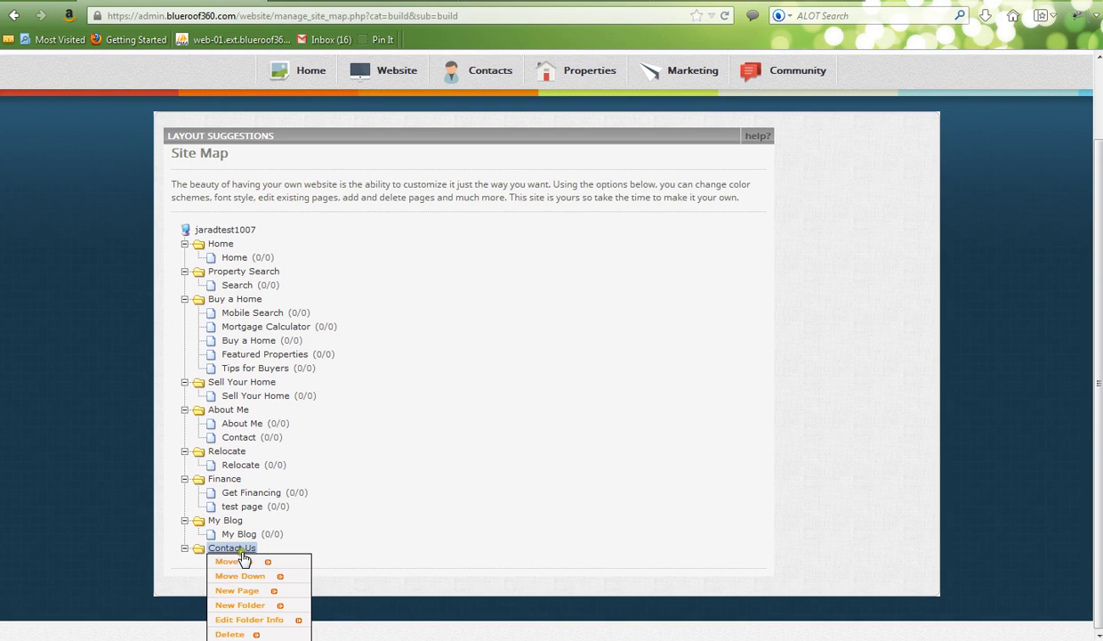
pyautogui.click(230, 633)
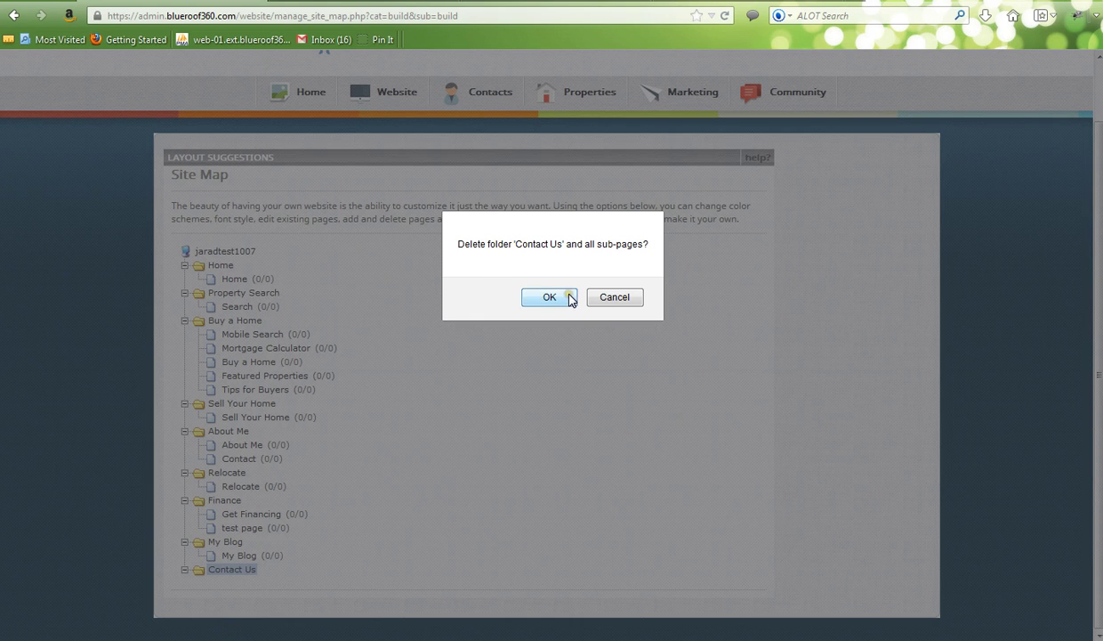